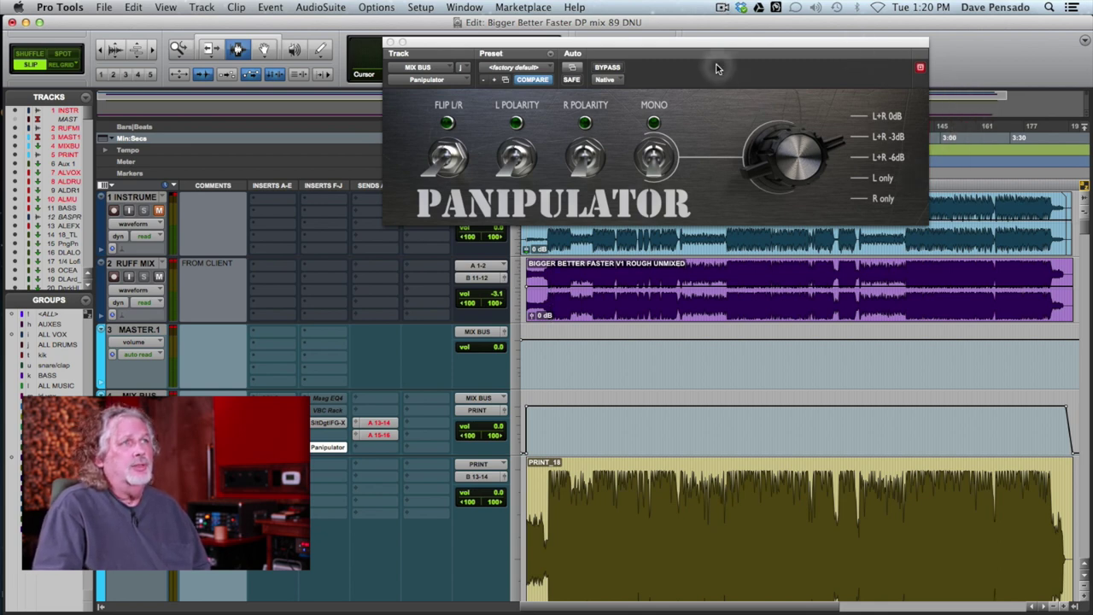
Lower the Panipulator window and audition the mix with L and R polarity flipped, then restored.
drag(708, 44, 580, 169)
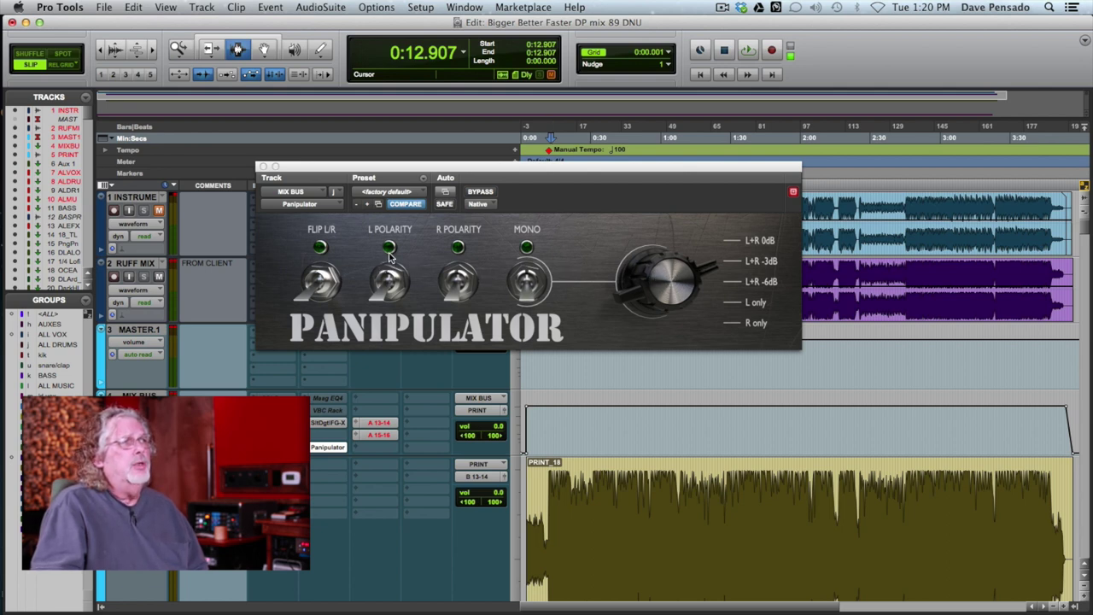
key(space)
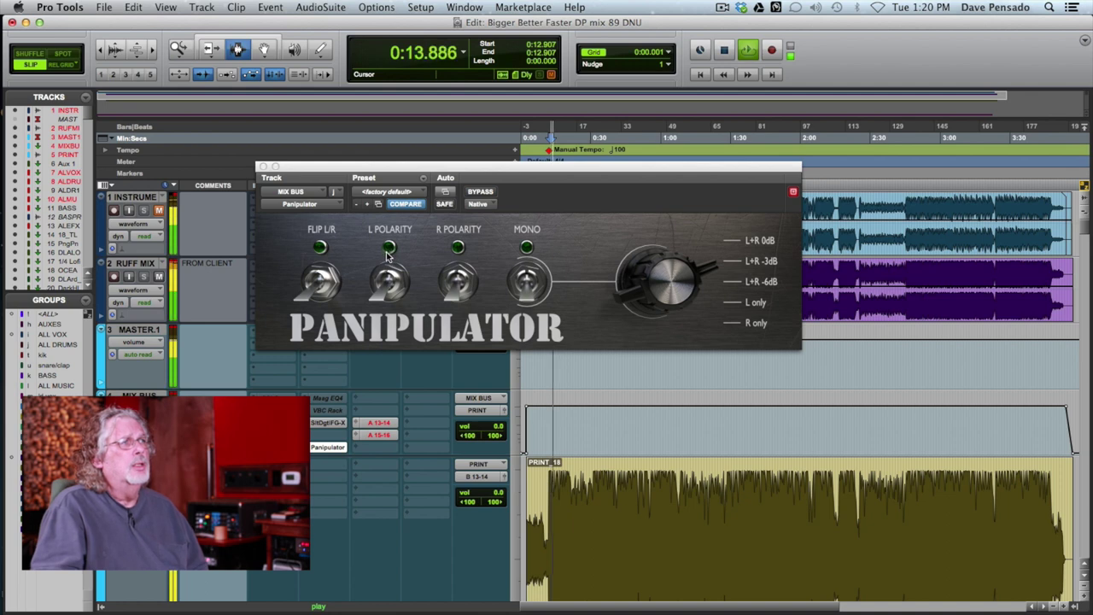
click(389, 280)
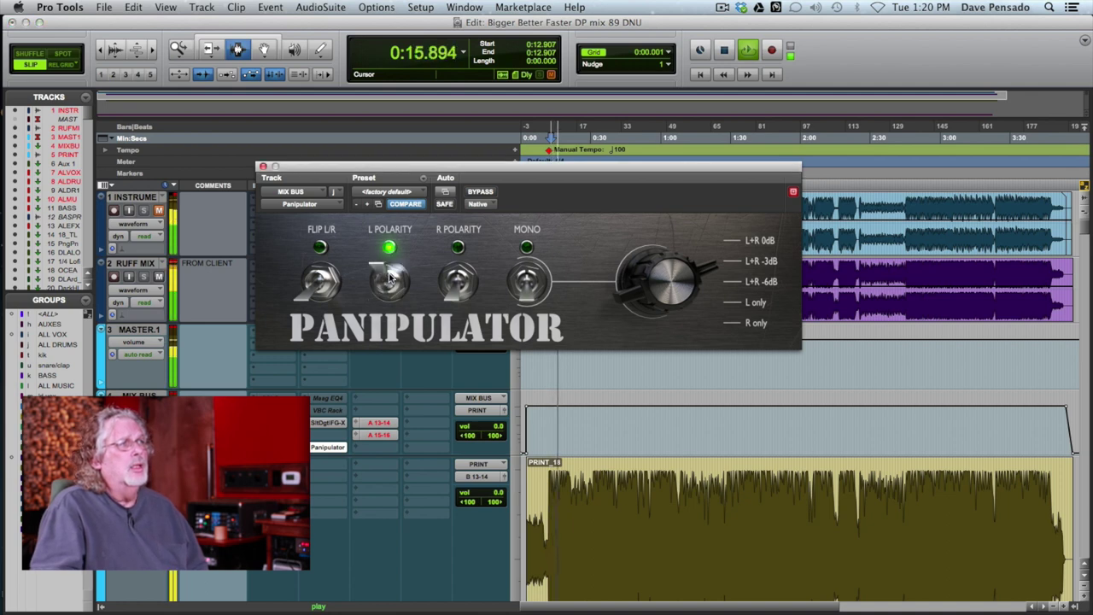
click(389, 280)
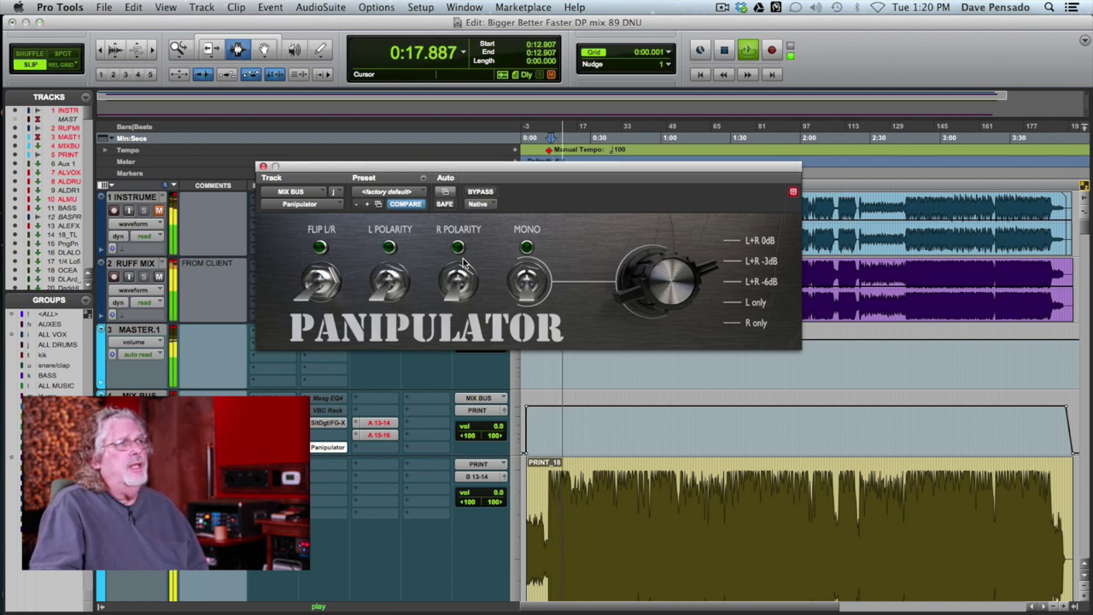
click(455, 282)
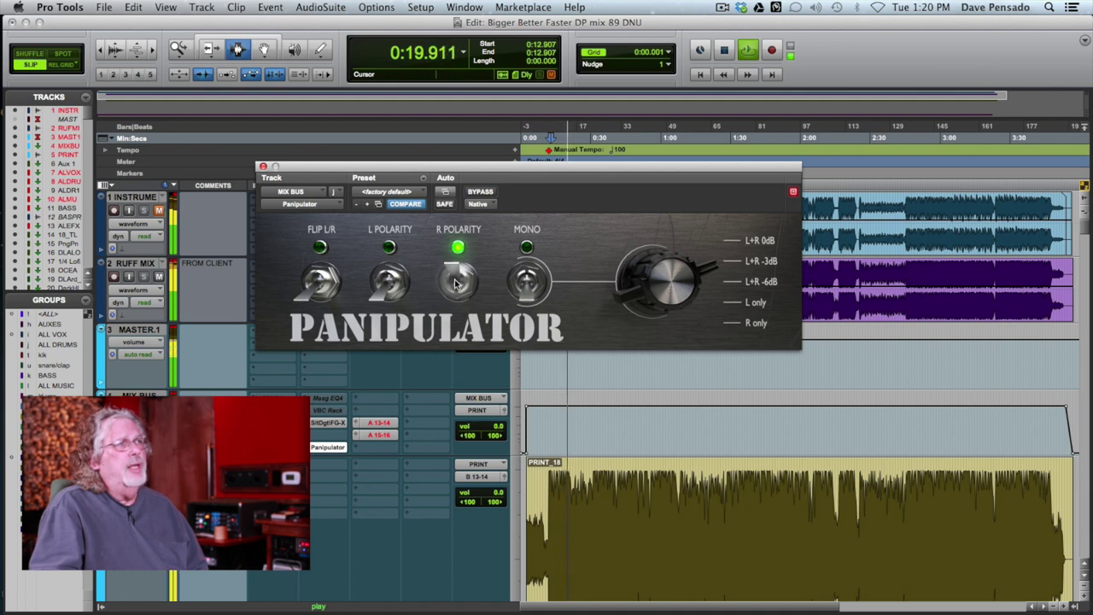
click(454, 285)
key(space)
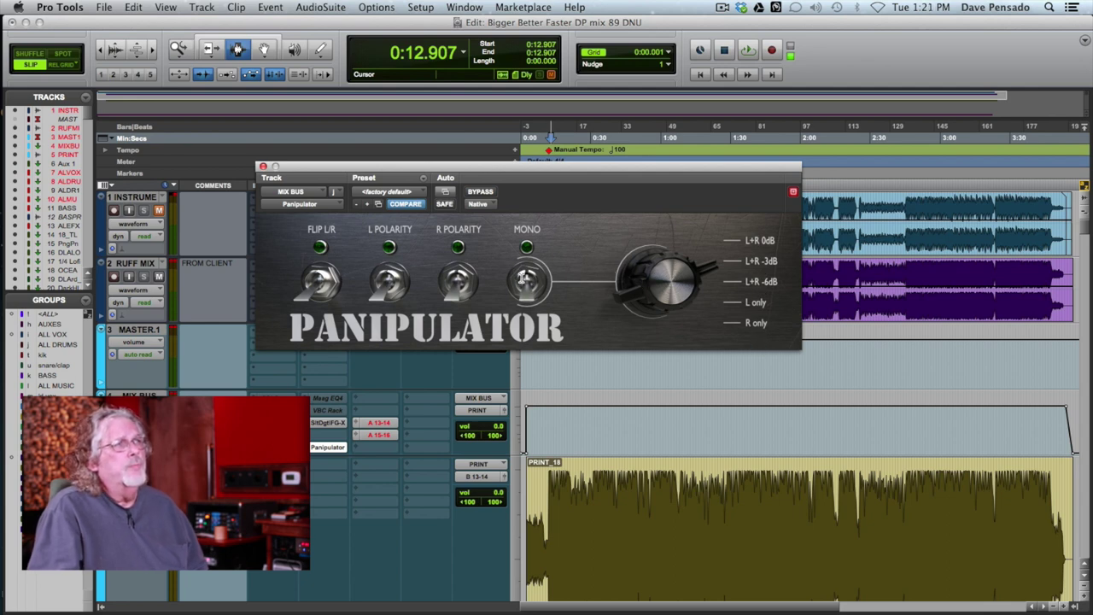
click(746, 49)
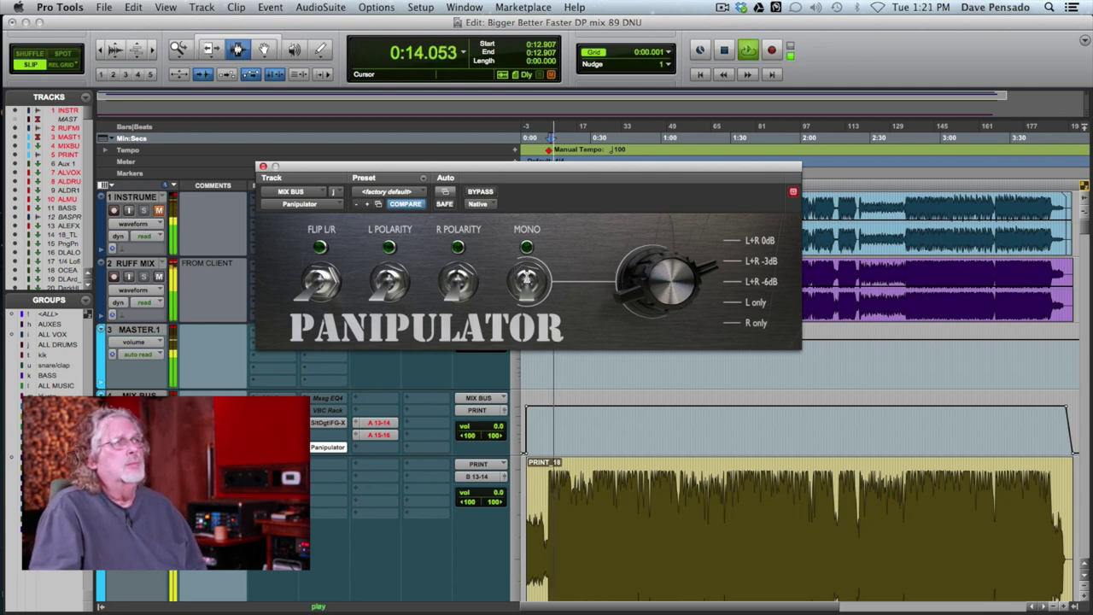
click(526, 277)
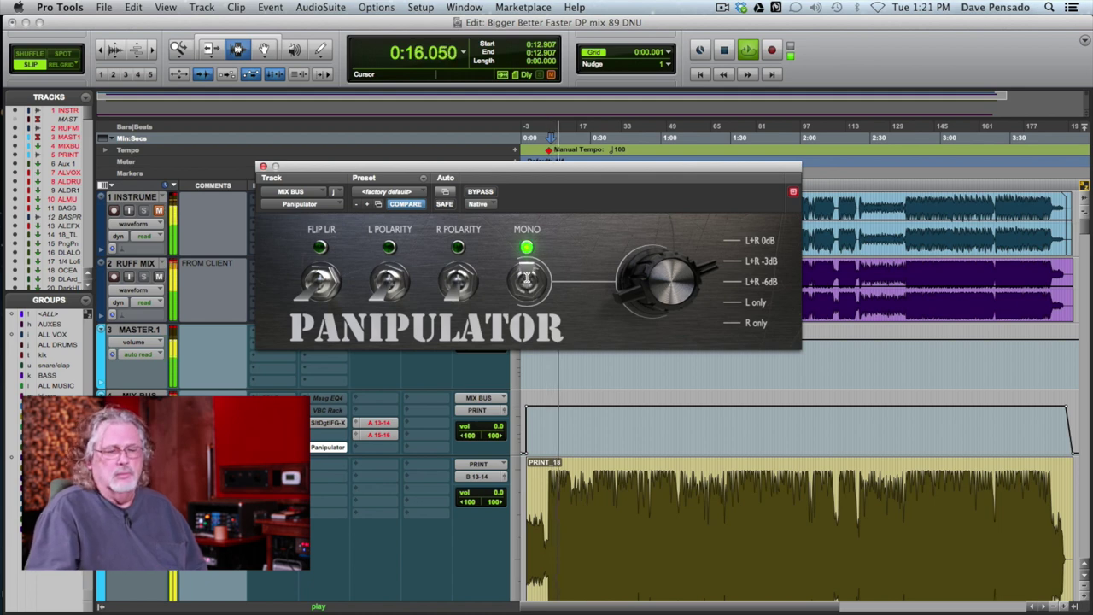
click(527, 277)
key(space)
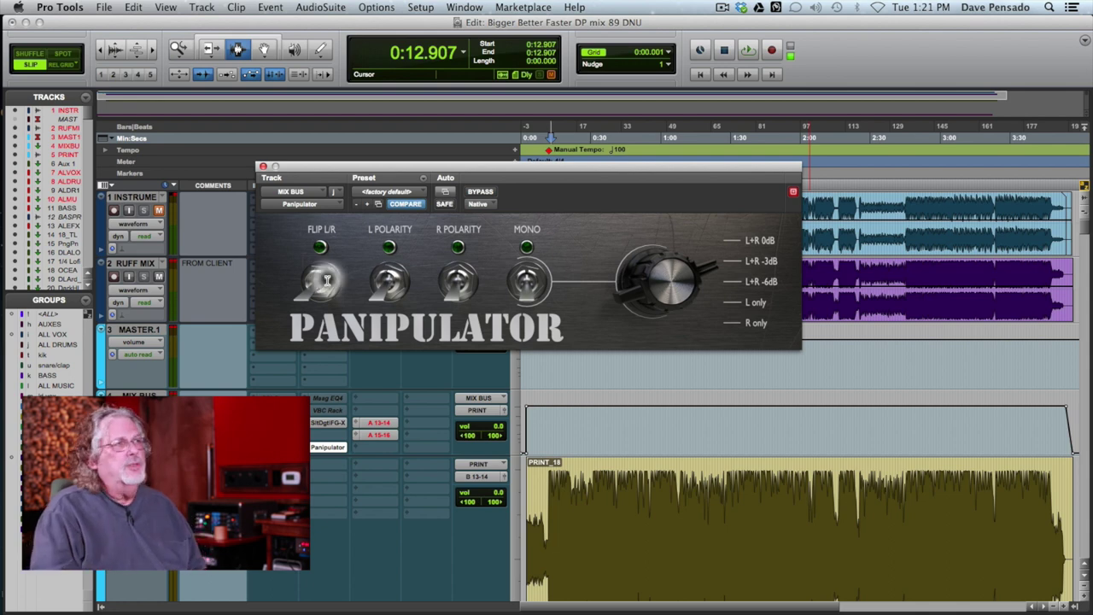
Play the selection while toggling Panipulator's FLIP L/R on and back off, then stop.
key(space)
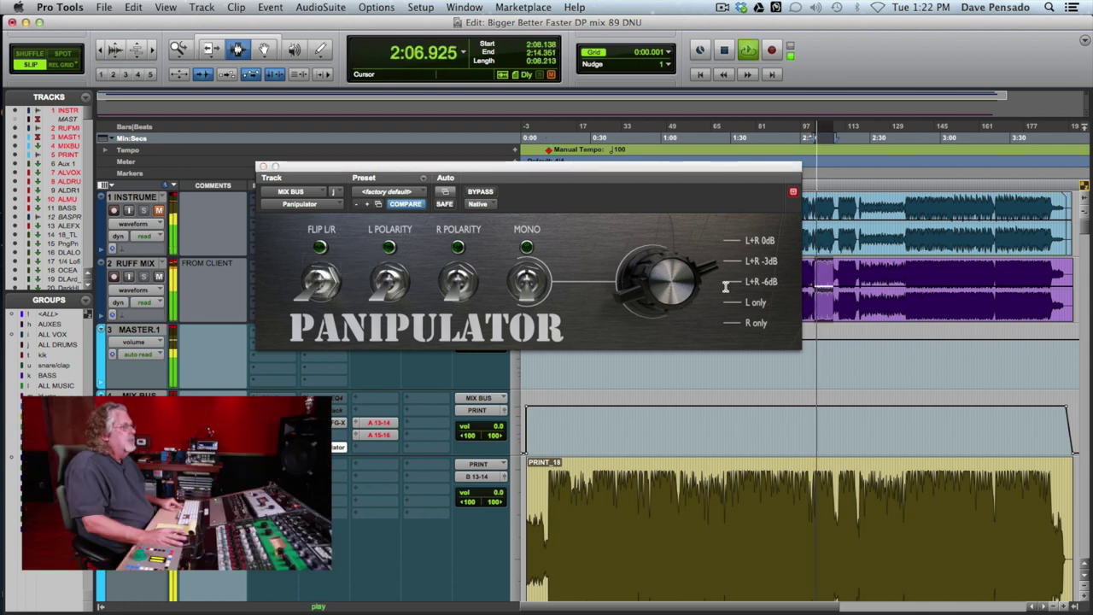
click(319, 279)
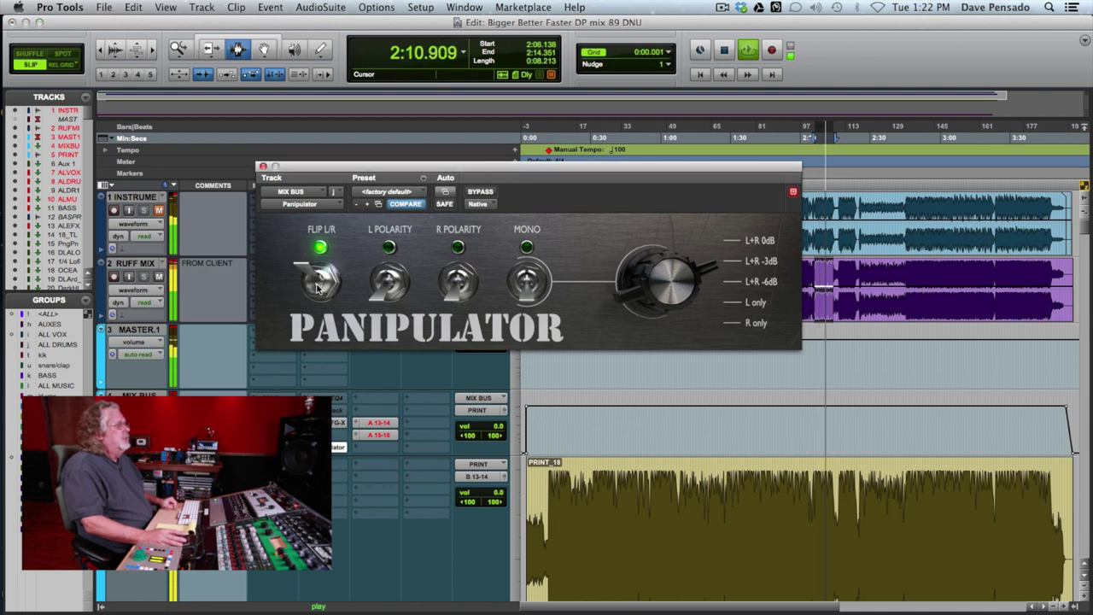
click(318, 285)
key(space)
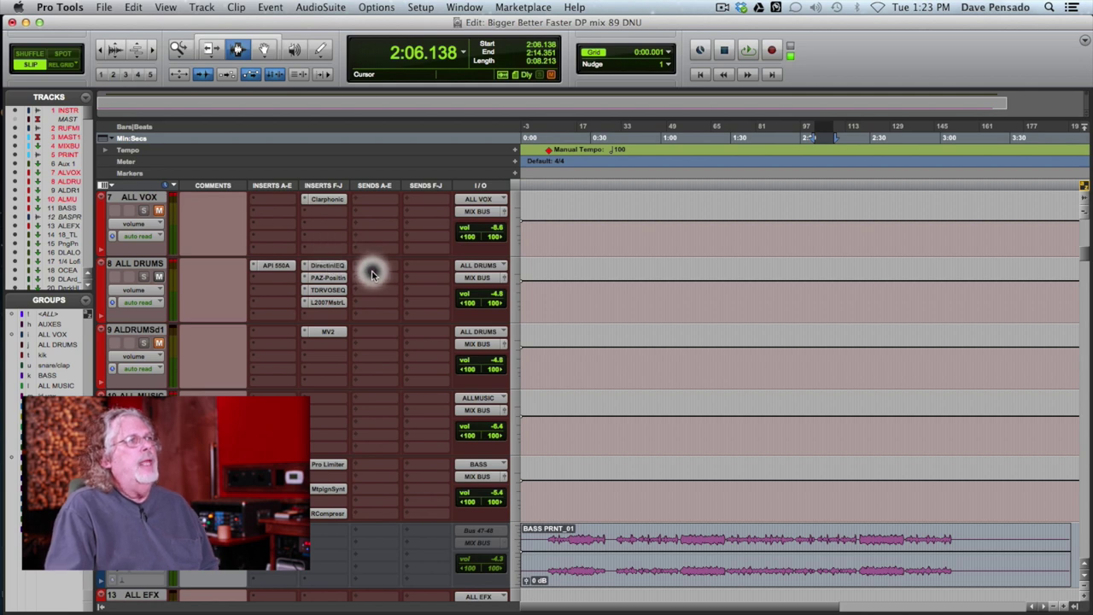
Open the DirectionalEQ on ALL DRUMS and check the middle band's filter types, keeping Peak.
click(327, 266)
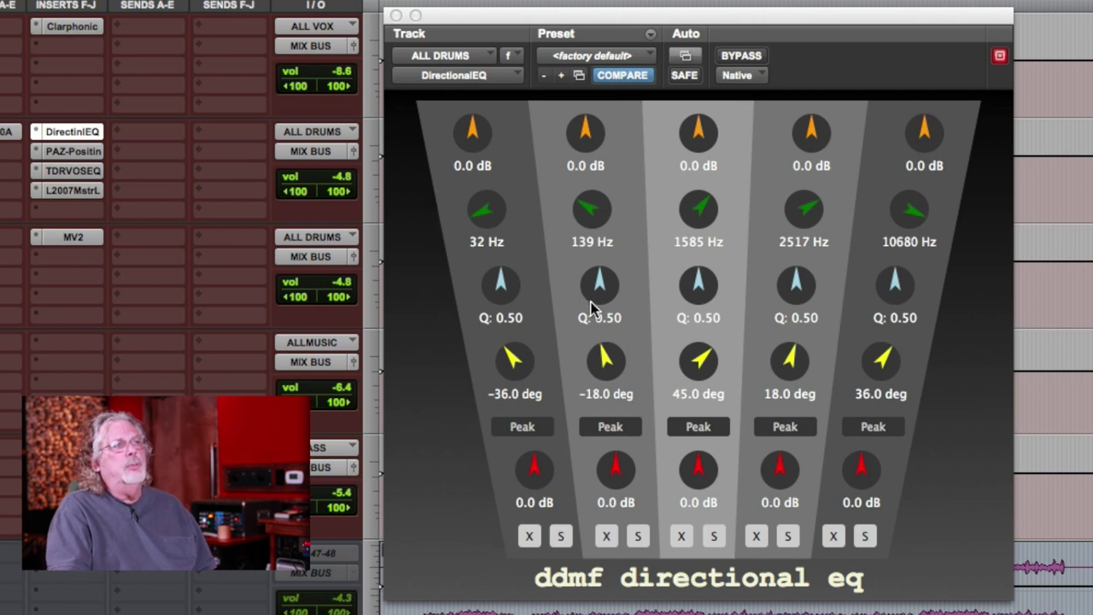
click(695, 432)
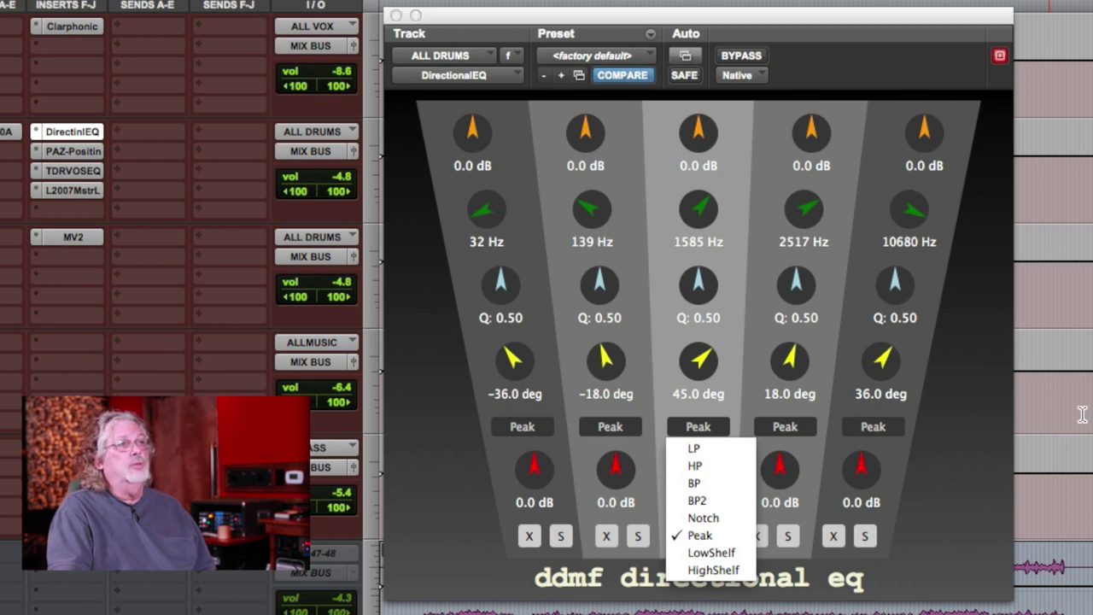
click(961, 435)
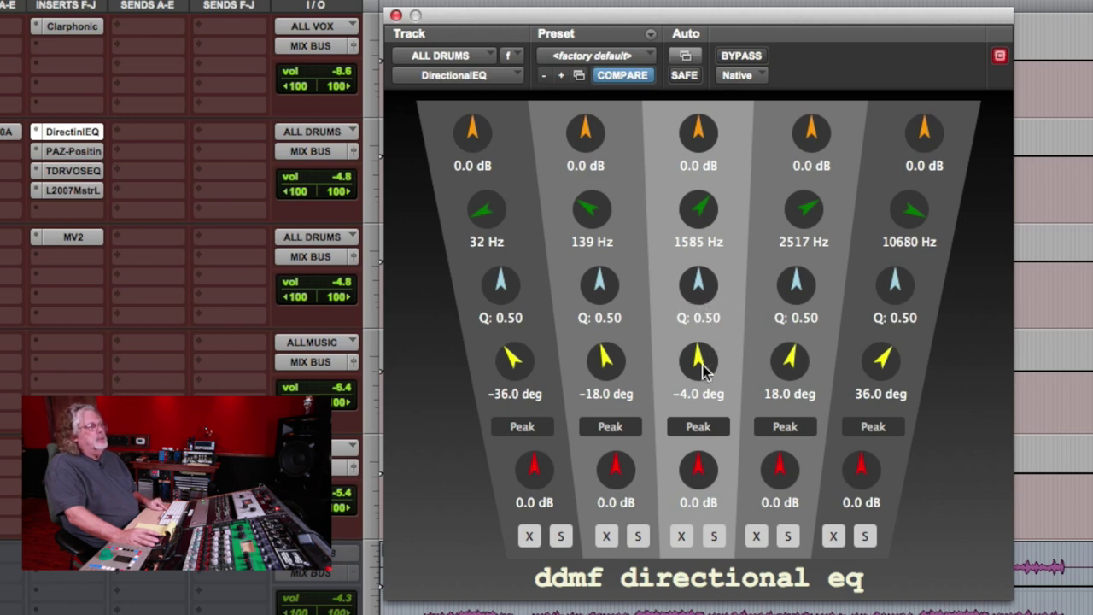
Return the 1585 Hz middle band's angle to 0.0 deg.
scroll(701, 355, up, 1)
scroll(701, 361, up, 1)
scroll(702, 353, up, 5)
scroll(702, 355, up, 3)
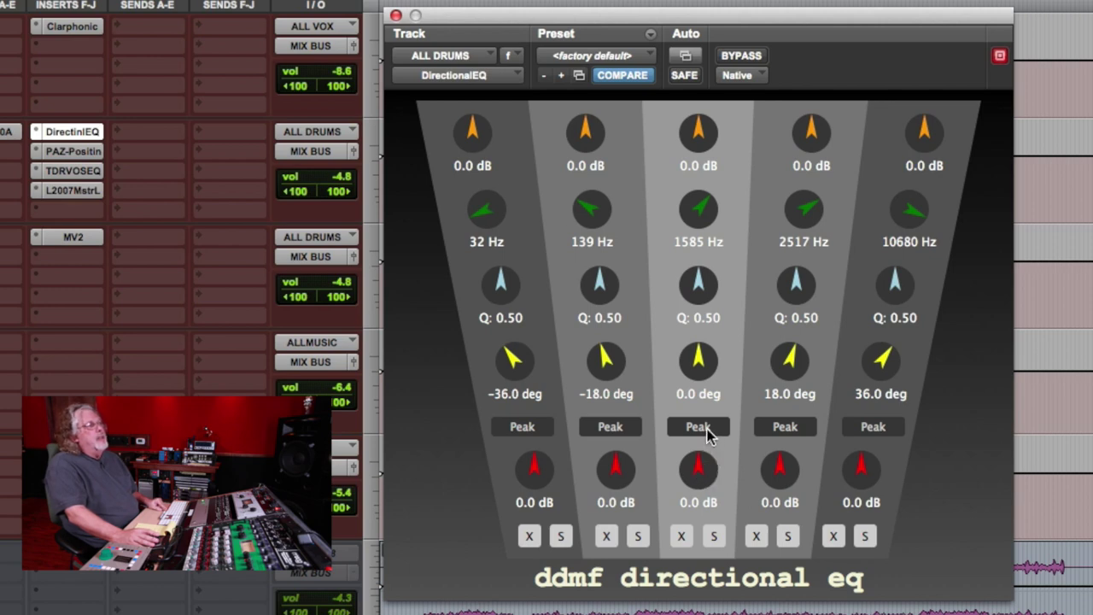
click(707, 434)
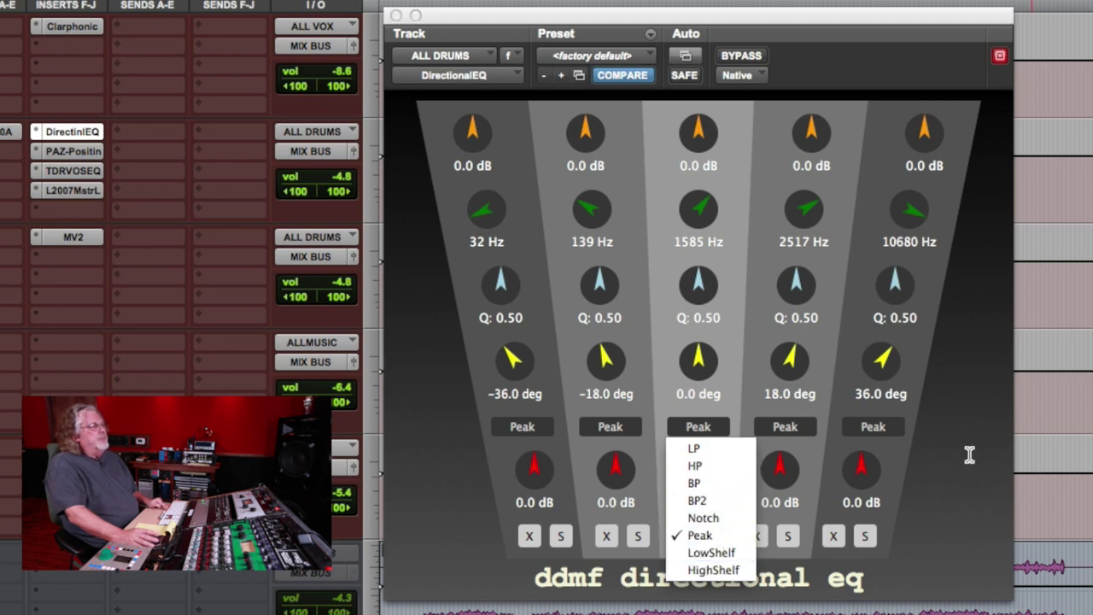
click(729, 358)
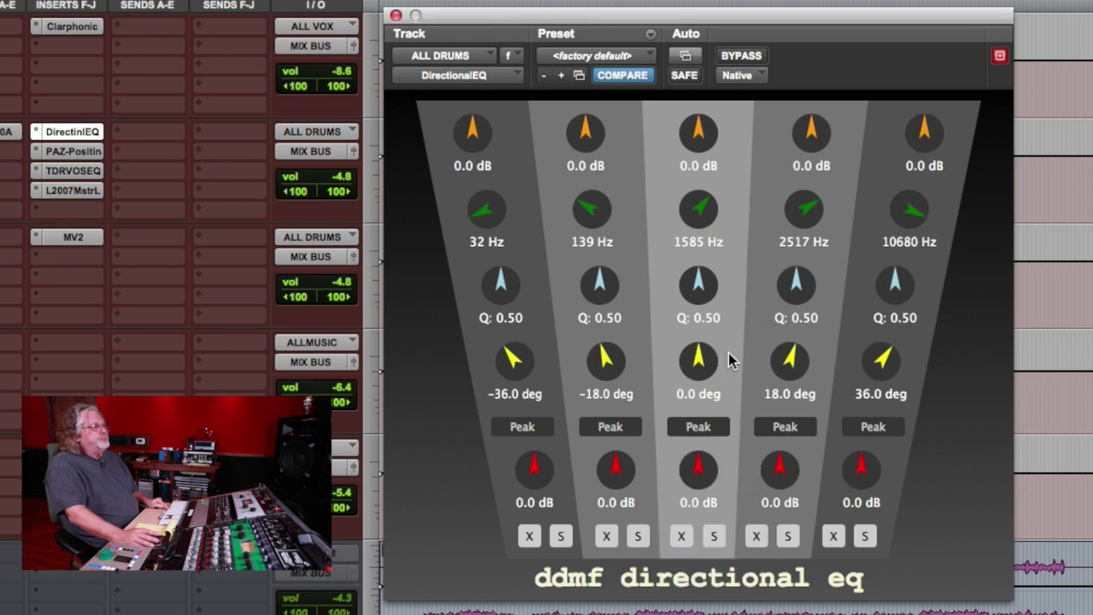
click(681, 536)
click(681, 536)
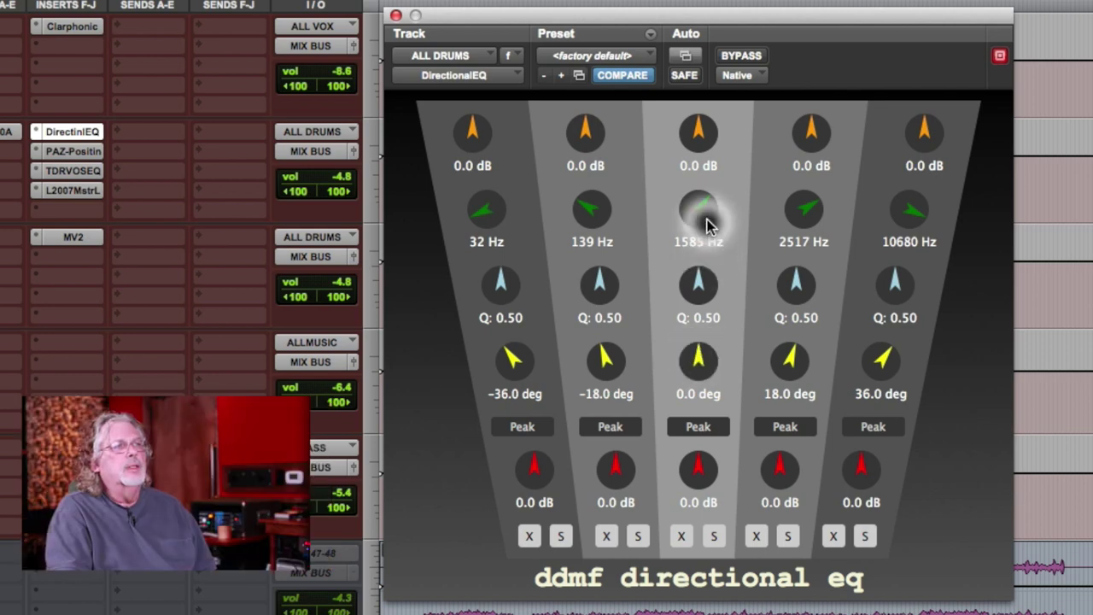
drag(700, 133, 707, 48)
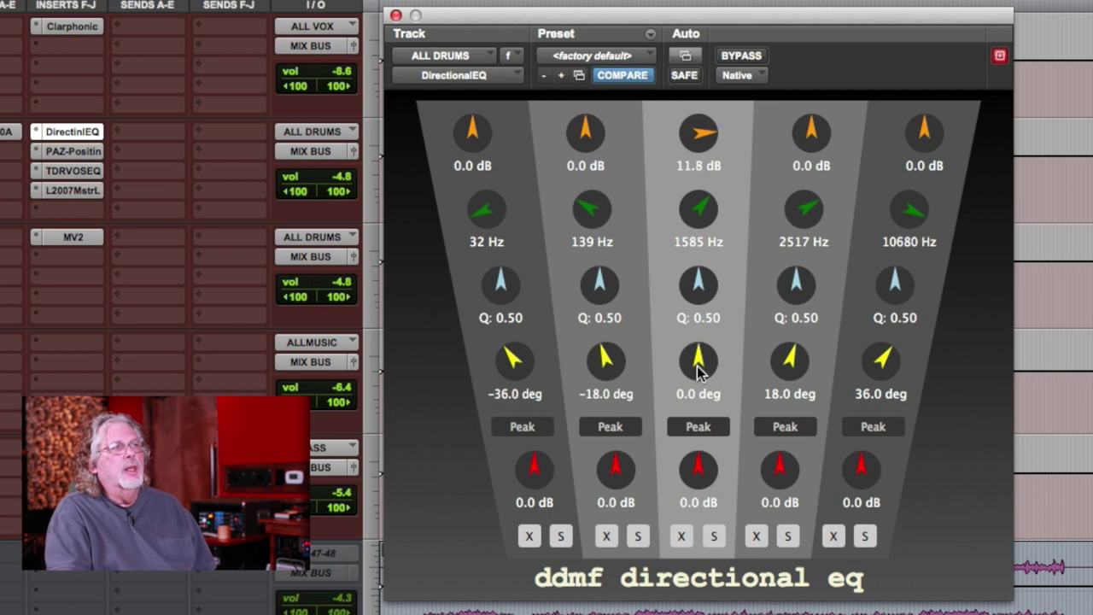
Angle the middle and fourth bands to 45 deg, boost band 4 to about 13.6 dB, and compare bypassed.
mouse_move(697, 365)
mouse_down()
mouse_move(739, 152)
mouse_move(703, 313)
mouse_move(700, 384)
mouse_move(708, 254)
mouse_move(732, 244)
mouse_move(700, 384)
mouse_up()
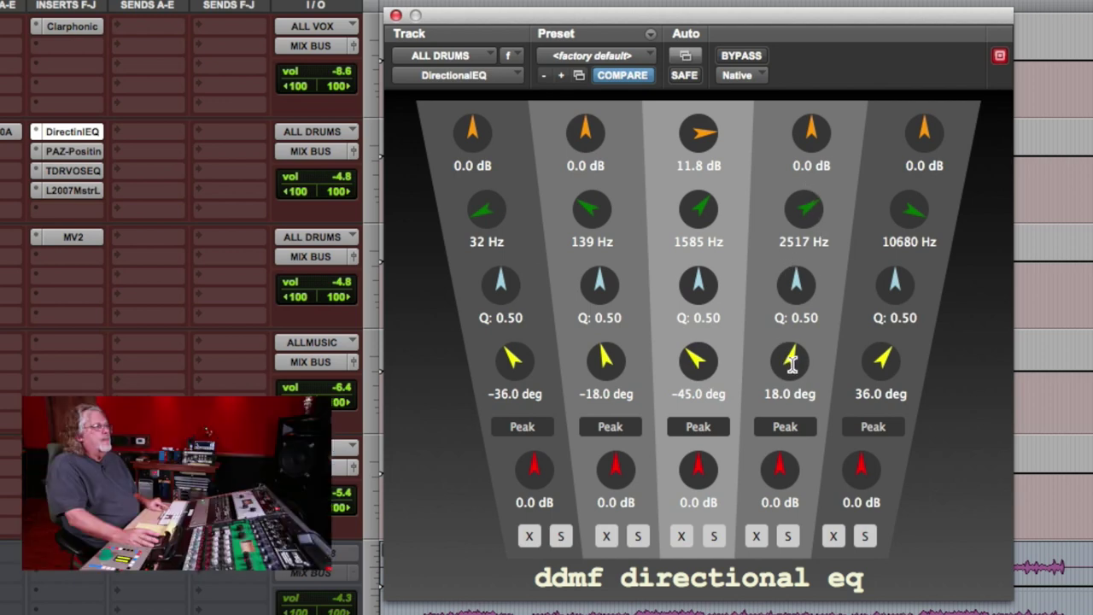
drag(787, 362, 809, 186)
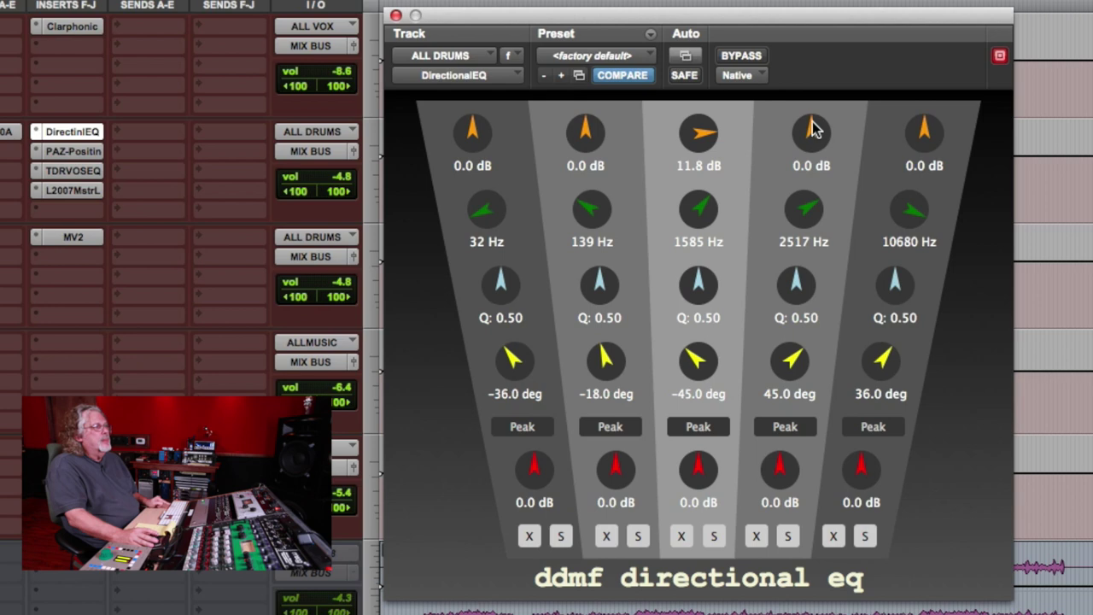
drag(813, 129, 832, 34)
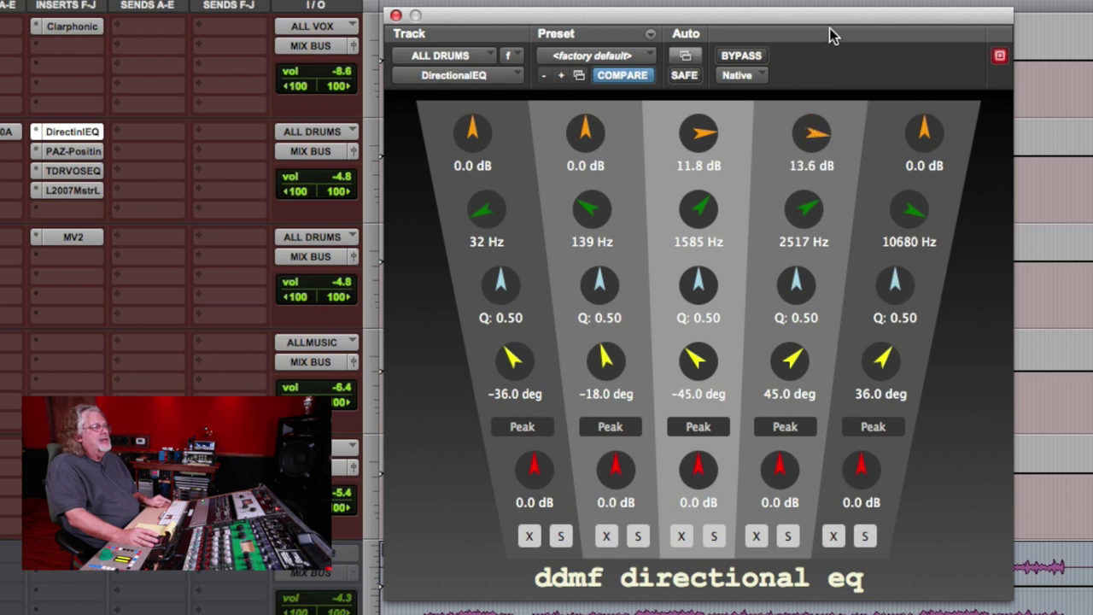
click(740, 56)
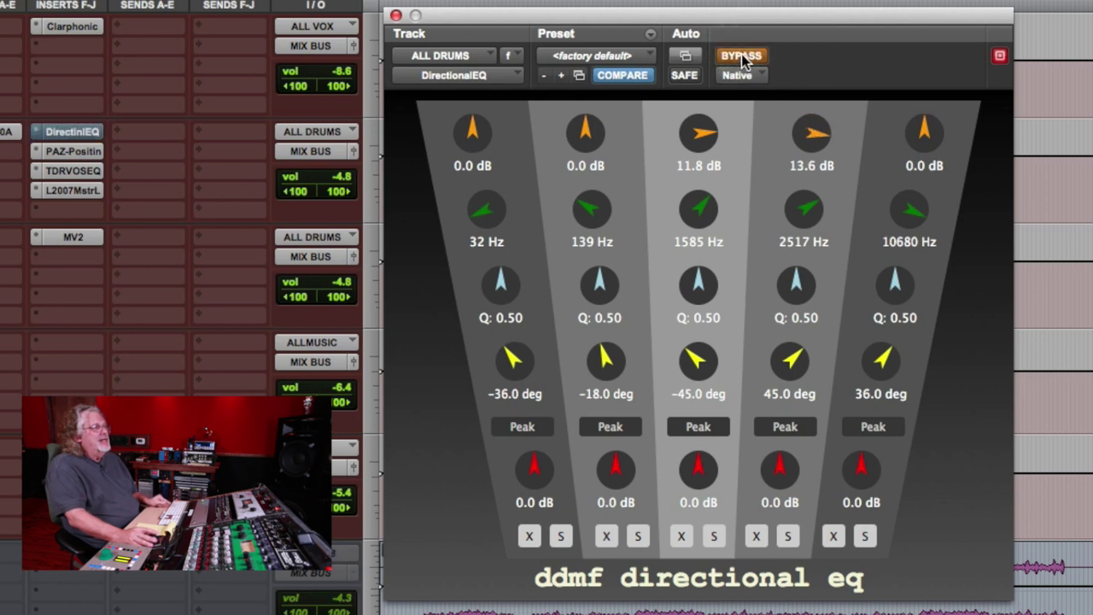
click(741, 54)
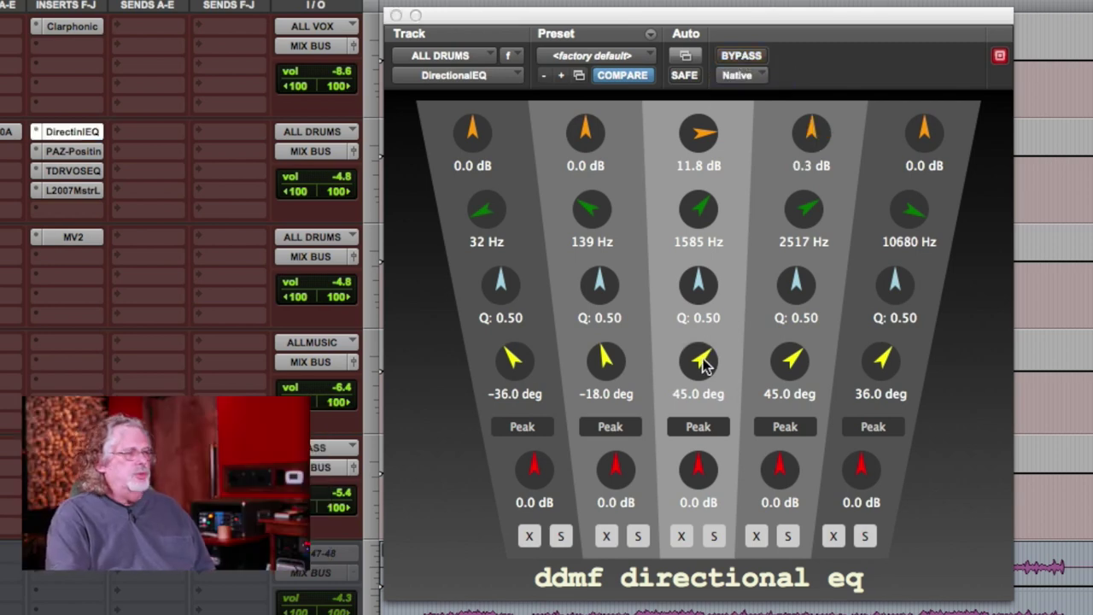
Swing the third band's angle down to -45.0 deg.
drag(705, 364, 683, 507)
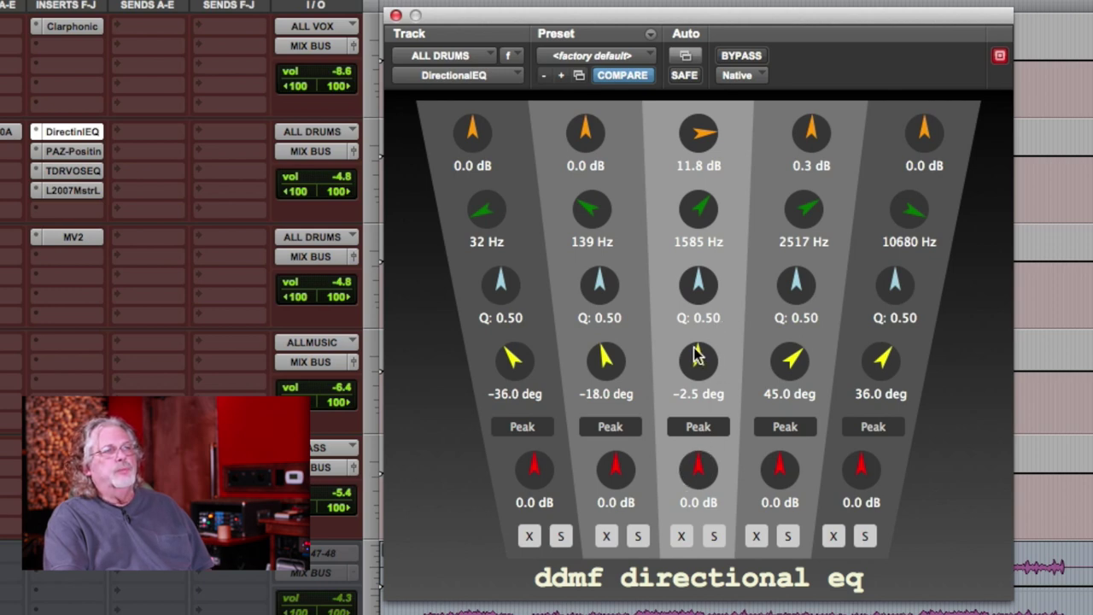
drag(695, 361, 715, 471)
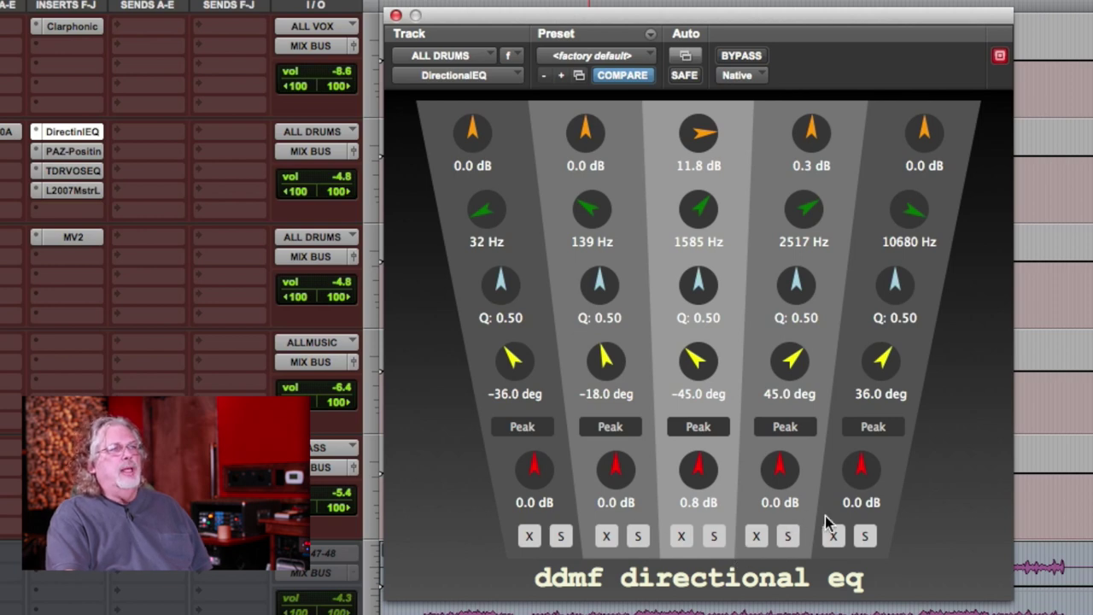
Swap the DirectionalEQ for the TDRVOSEQ Slick EQ on ALL DRUMS and make its low band a shelf.
click(70, 131)
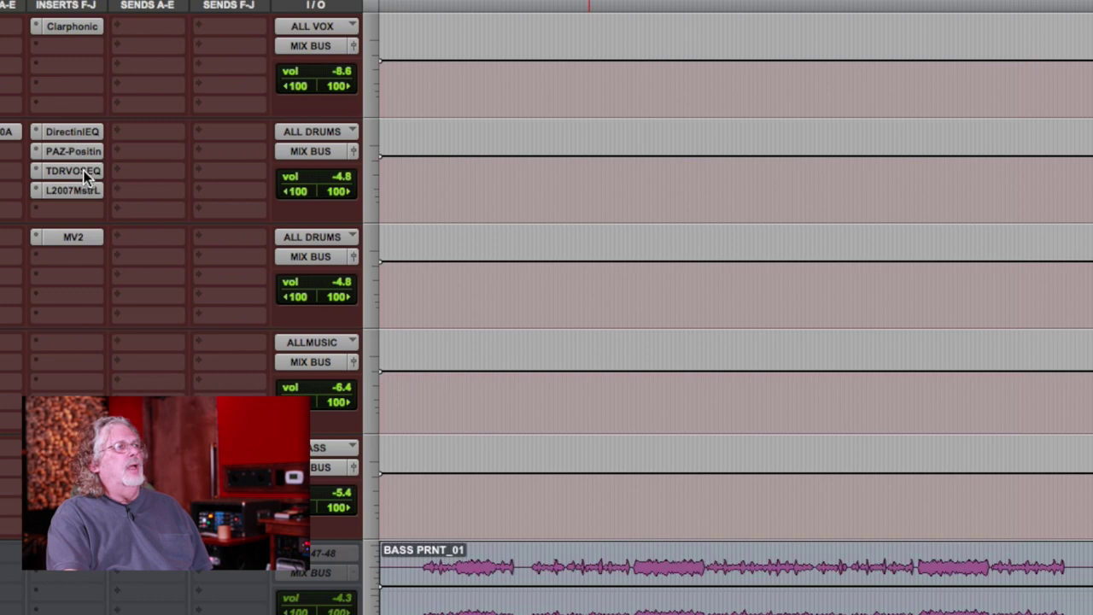
click(82, 172)
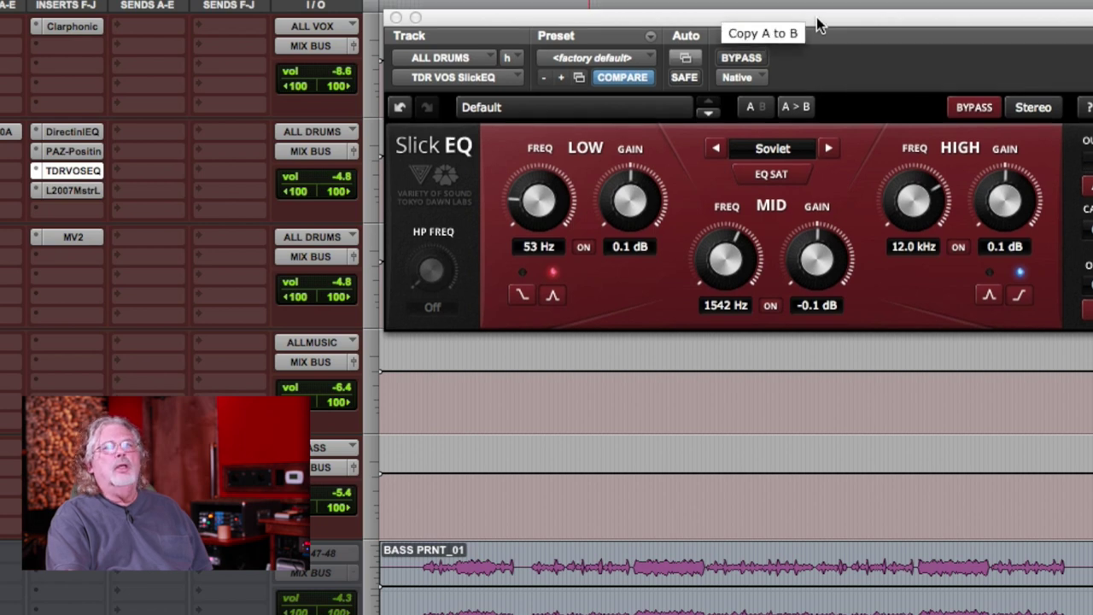
drag(816, 23, 571, 26)
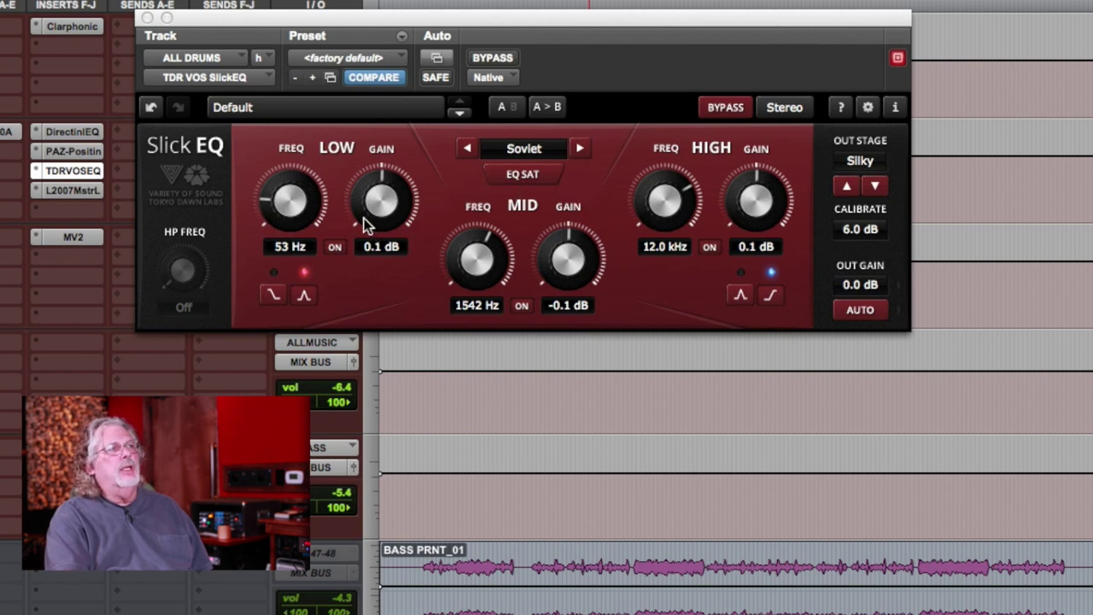
click(278, 296)
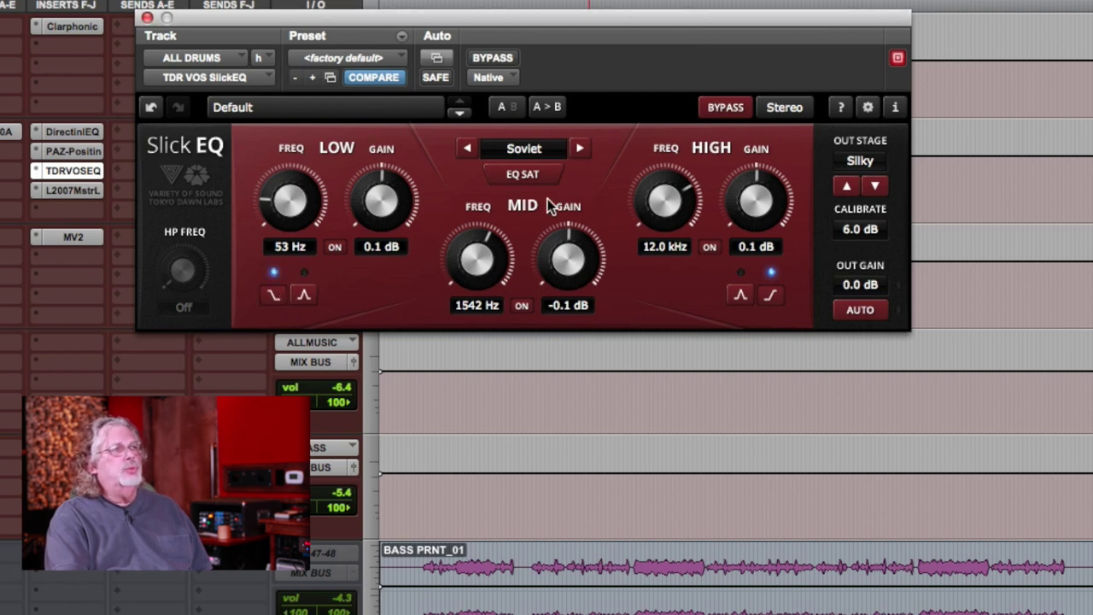
click(545, 149)
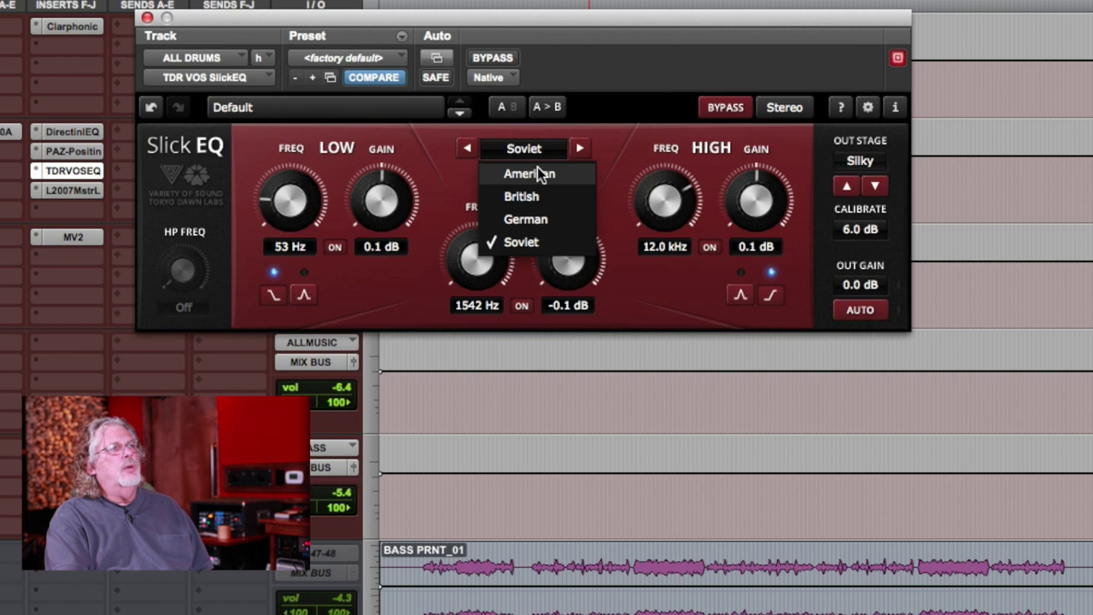
Switch the Slick EQ model to British and cut the 53 Hz low band to -11.4 dB.
click(537, 171)
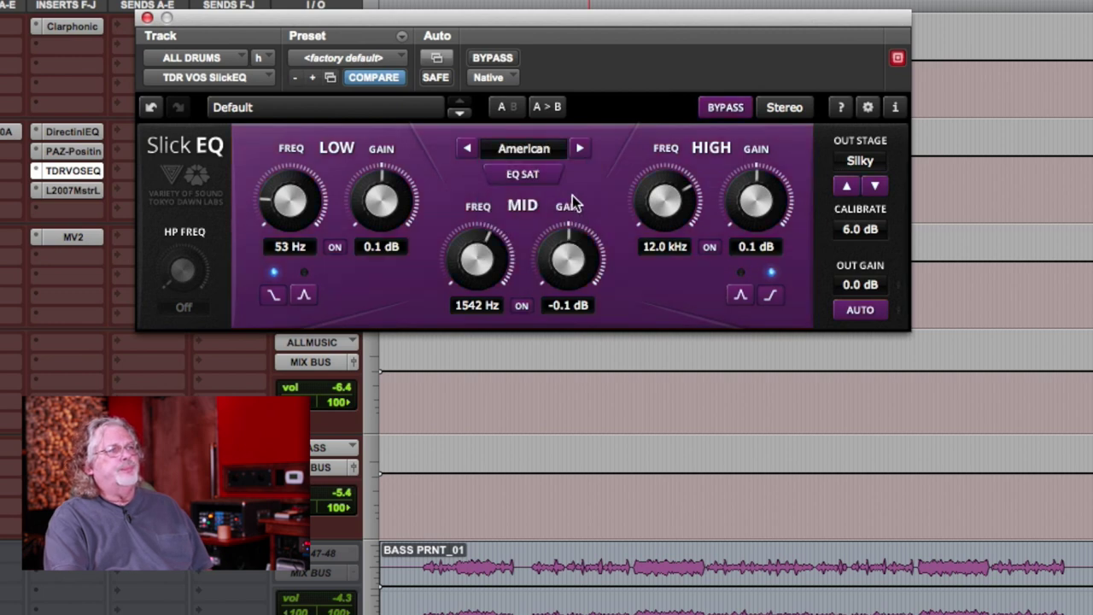
click(546, 152)
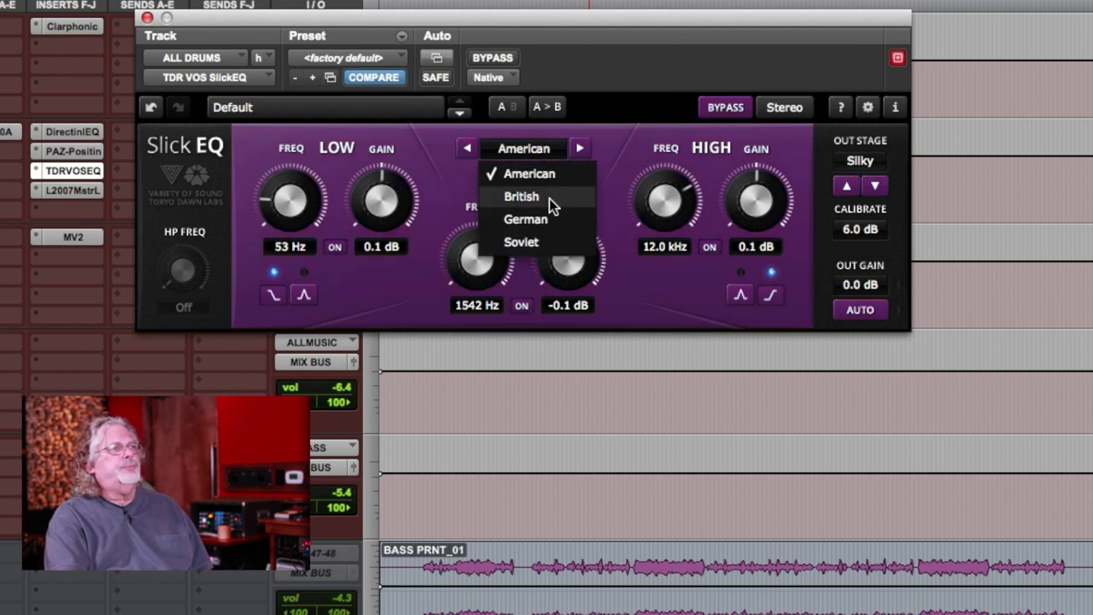
click(551, 201)
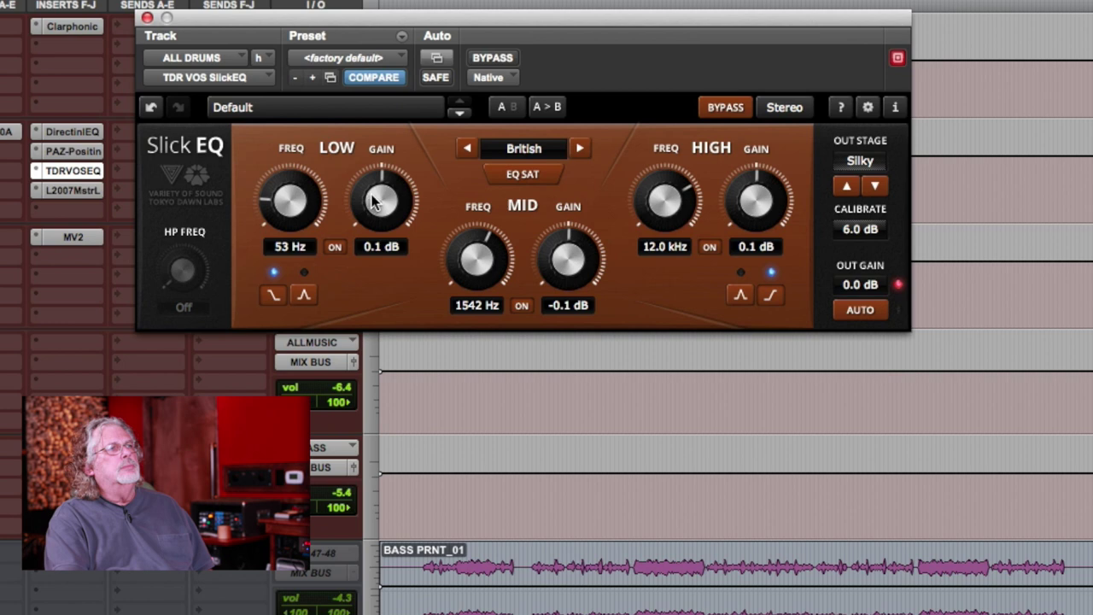
drag(373, 199, 364, 249)
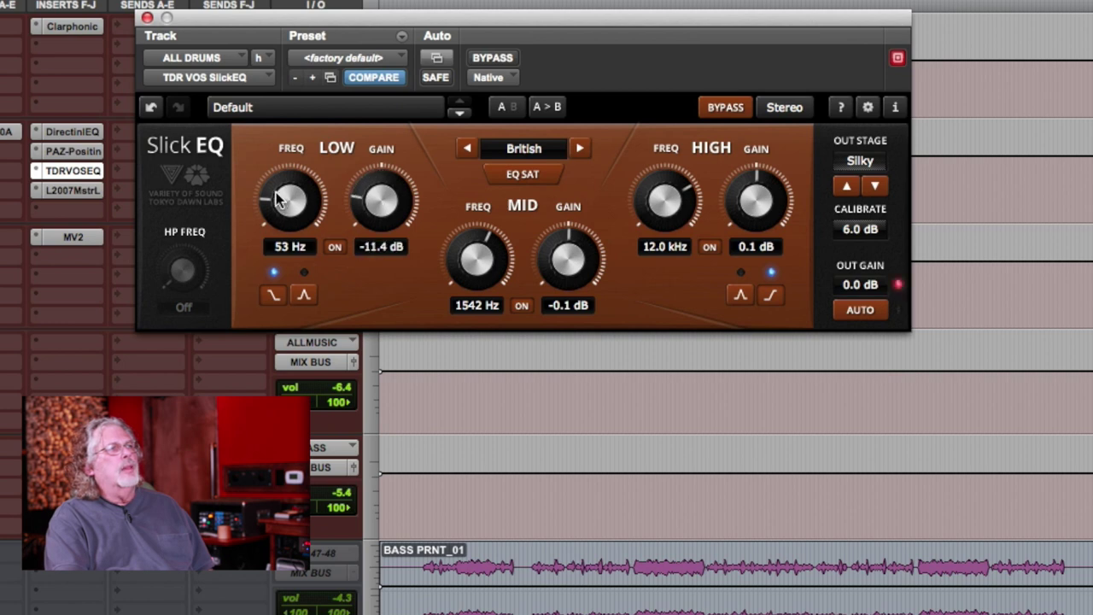
Try higher low-band frequencies, then set the low band to a bell at 113 Hz with +1.0 dB.
drag(290, 200, 290, 174)
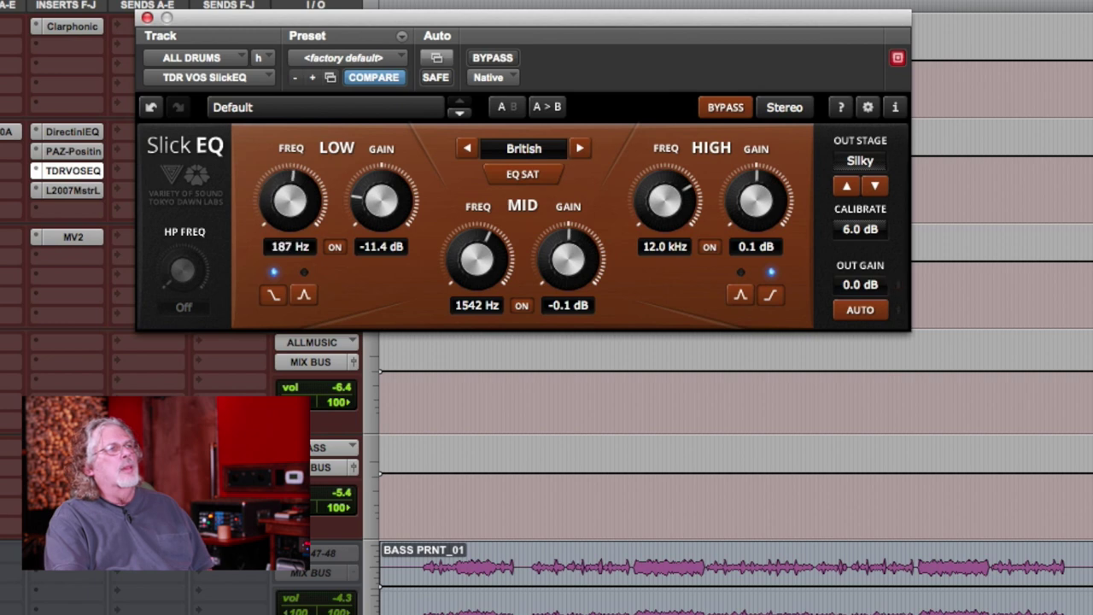
drag(290, 167, 290, 149)
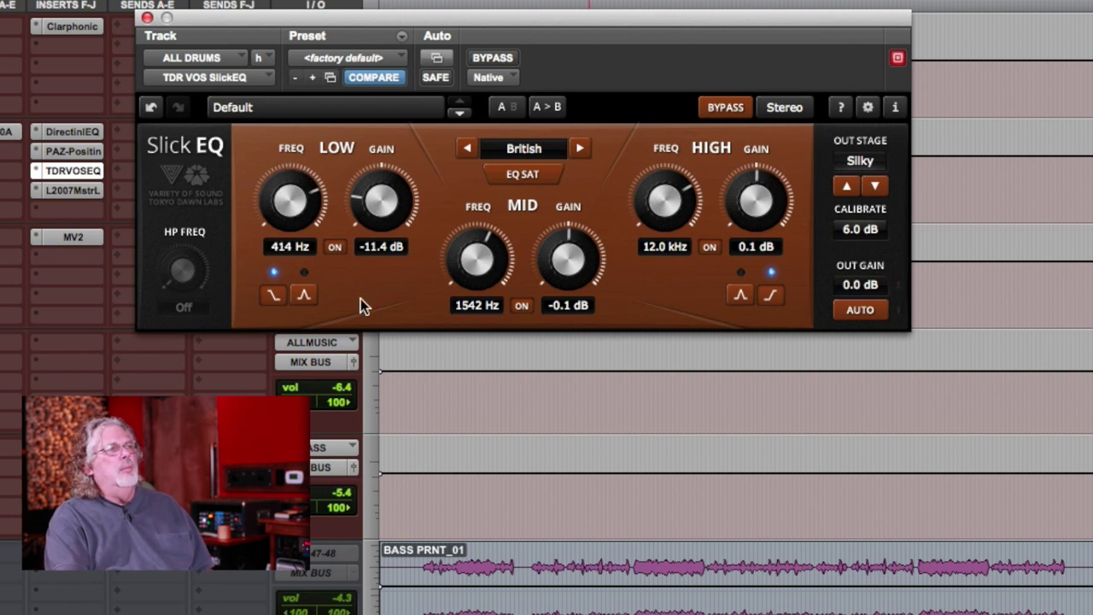
click(303, 295)
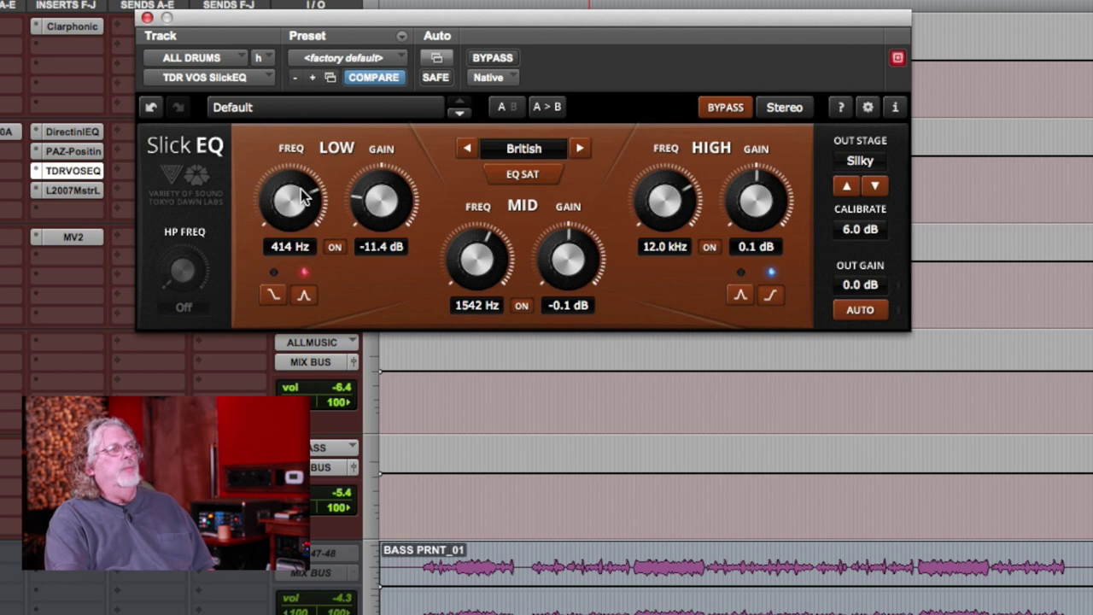
drag(301, 189, 300, 218)
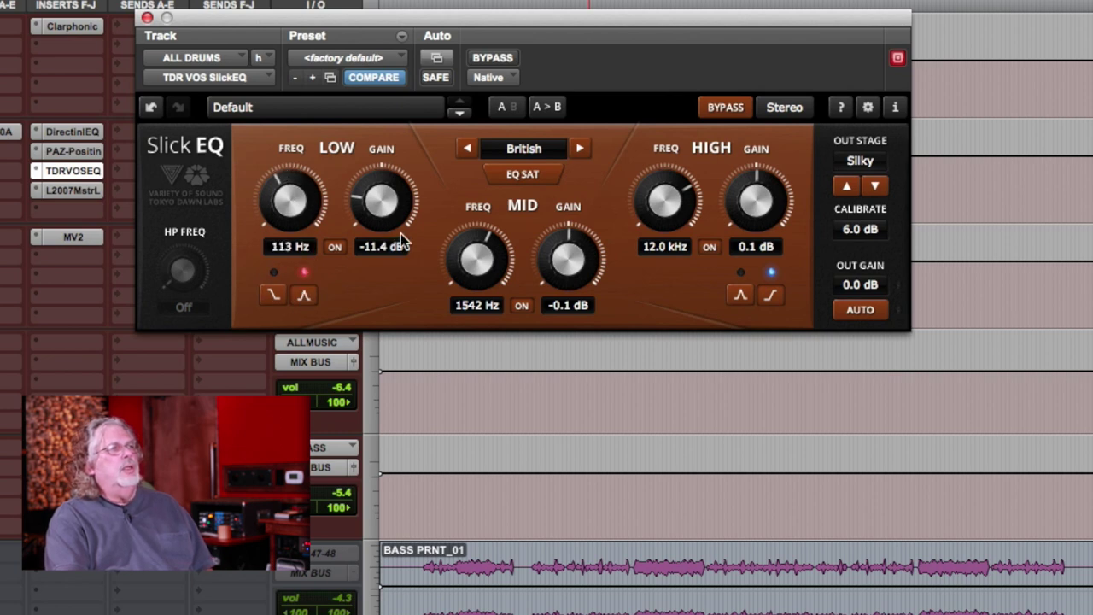
drag(381, 201, 381, 173)
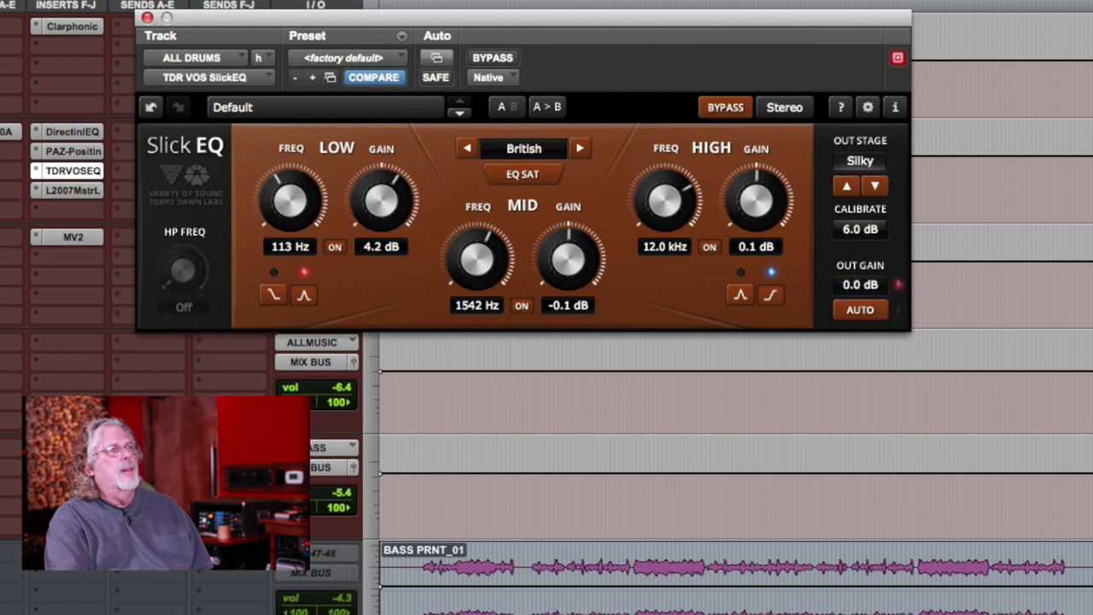
drag(381, 173, 381, 176)
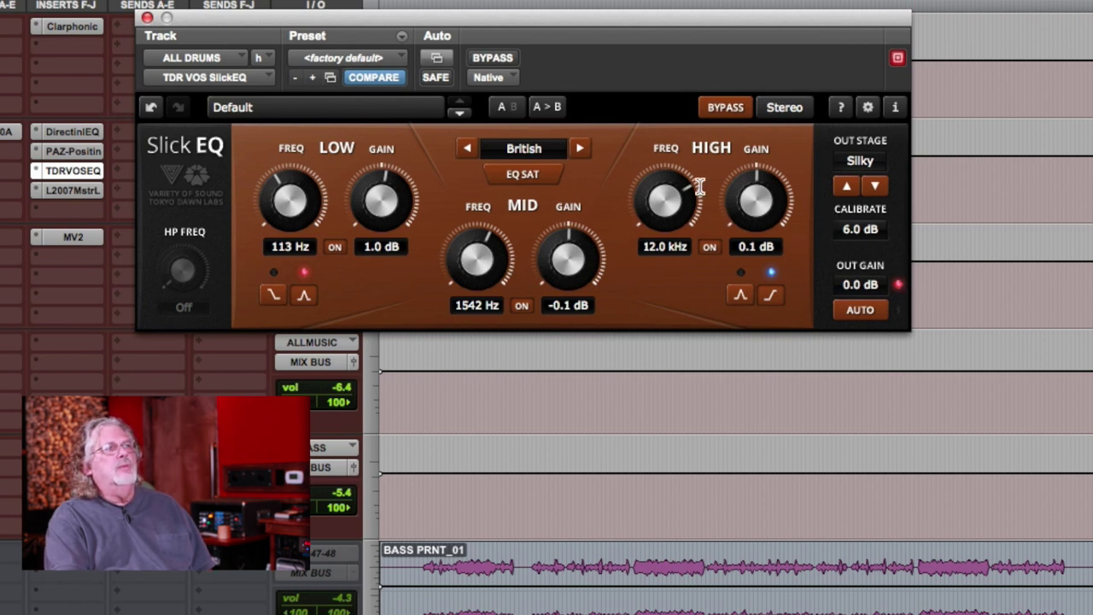
Change the Slick EQ output stage from Silky to Deep.
click(877, 186)
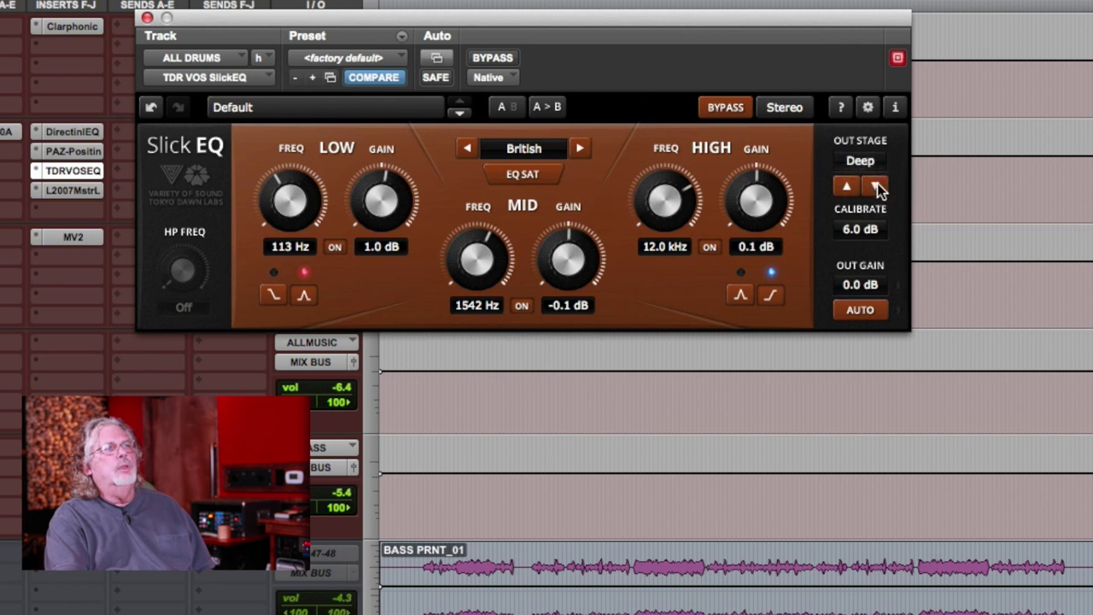